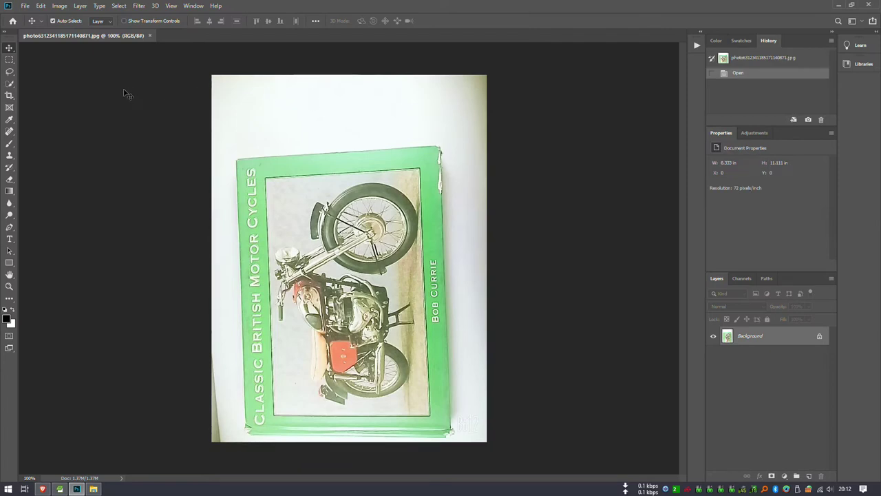
Rotate the whole book-cover image 90° clockwise so the title reads horizontally
{"action": "left_click", "coordinate": [59, 6]}
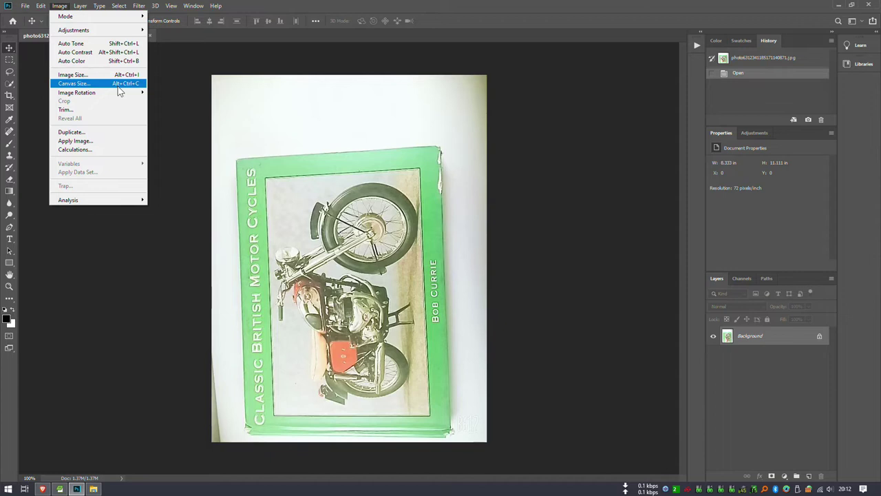
{"action": "mouse_move", "coordinate": [77, 92]}
{"action": "left_click", "coordinate": [169, 100]}
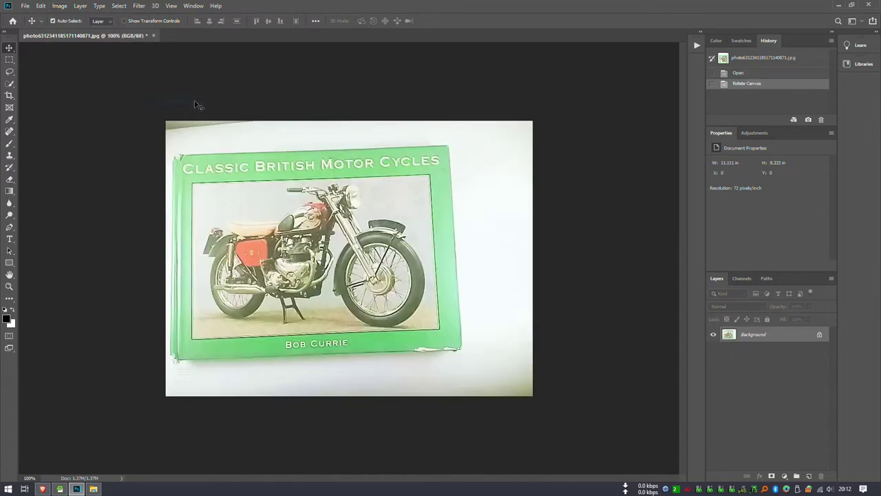
Spot-heal (content-aware) the dark strip along the top edge and the bottom-right corner shadow
{"action": "left_click", "coordinate": [9, 131]}
{"action": "left_click_drag", "start_coordinate": [160, 124], "coordinate": [203, 123]}
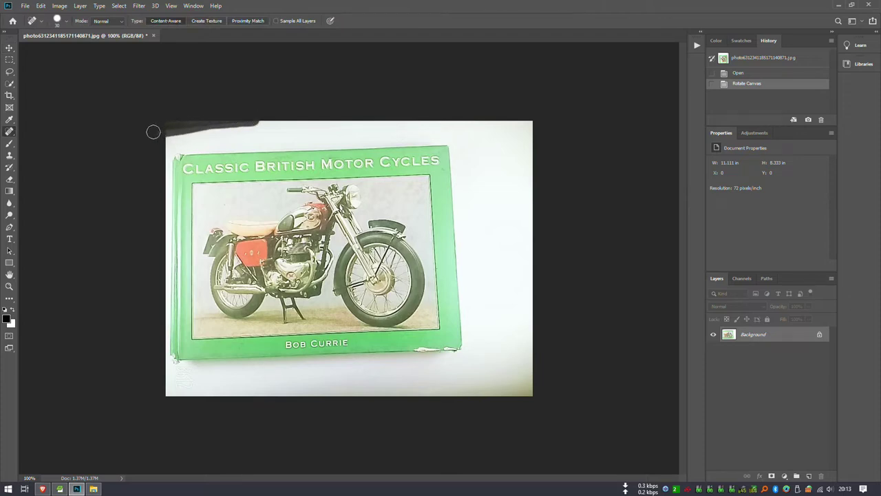
{"action": "left_click_drag", "start_coordinate": [203, 123], "coordinate": [155, 132]}
{"action": "mouse_move", "coordinate": [537, 397]}
{"action": "left_mouse_down"}
{"action": "mouse_move", "coordinate": [510, 383]}
{"action": "mouse_move", "coordinate": [454, 395]}
{"action": "mouse_move", "coordinate": [547, 365]}
{"action": "mouse_move", "coordinate": [476, 383]}
{"action": "mouse_move", "coordinate": [433, 407]}
{"action": "left_mouse_up"}
{"action": "left_click_drag", "start_coordinate": [457, 456], "coordinate": [456, 456]}
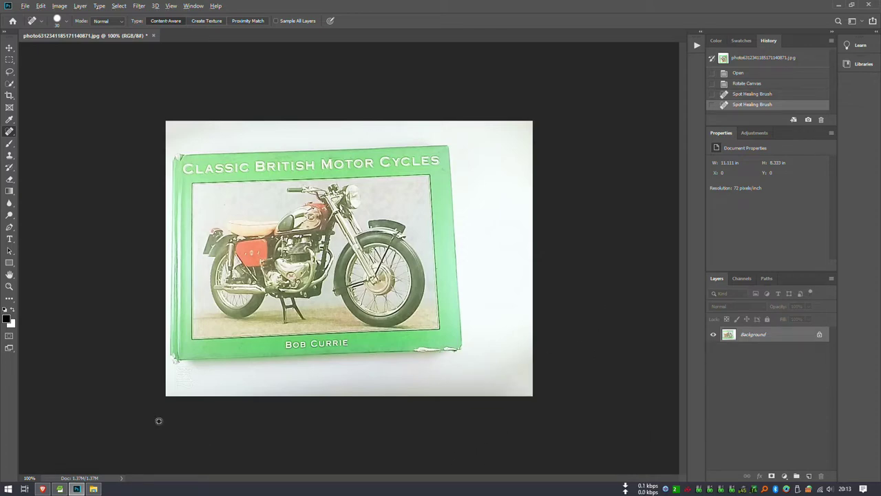
Heal the dark shadow at the photo's bottom-left corner into the white background
{"action": "scroll", "coordinate": [158, 421], "scroll_direction": "up", "scroll_amount": 1}
{"action": "scroll", "coordinate": [159, 421], "scroll_direction": "up", "scroll_amount": 1}
{"action": "scroll", "coordinate": [158, 421], "scroll_direction": "up", "scroll_amount": 2}
{"action": "scroll", "coordinate": [159, 421], "scroll_direction": "up", "scroll_amount": 1}
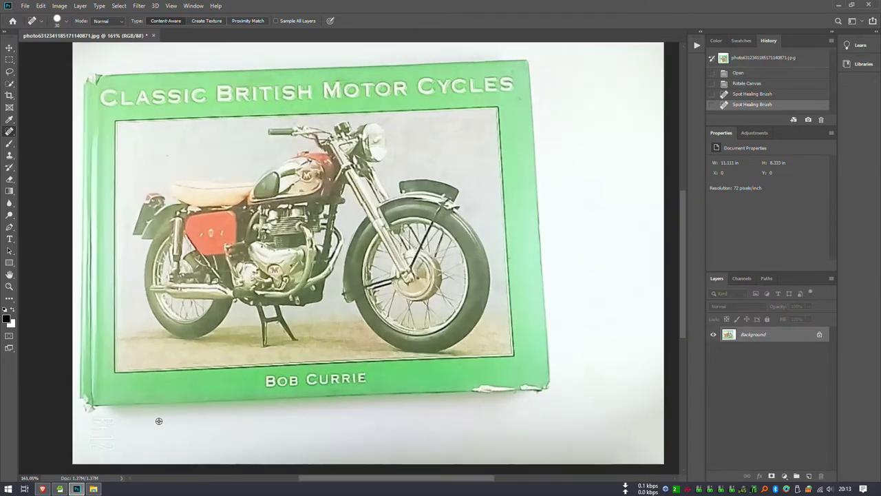
{"action": "mouse_move", "coordinate": [158, 421]}
{"action": "left_mouse_down"}
{"action": "mouse_move", "coordinate": [211, 364]}
{"action": "mouse_move", "coordinate": [255, 348]}
{"action": "left_mouse_up"}
{"action": "mouse_move", "coordinate": [185, 380]}
{"action": "left_mouse_down"}
{"action": "mouse_move", "coordinate": [185, 349]}
{"action": "mouse_move", "coordinate": [210, 345]}
{"action": "mouse_move", "coordinate": [195, 386]}
{"action": "left_mouse_up"}
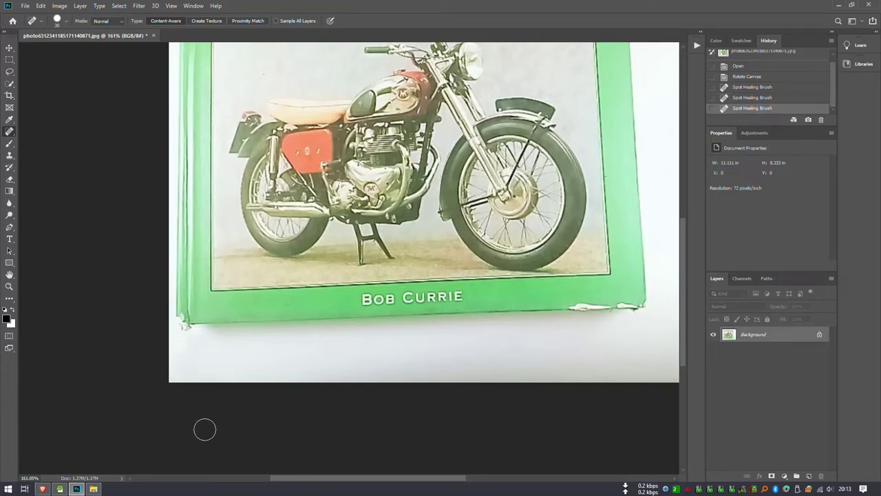
{"action": "scroll", "coordinate": [459, 226], "scroll_direction": "down", "scroll_amount": 1}
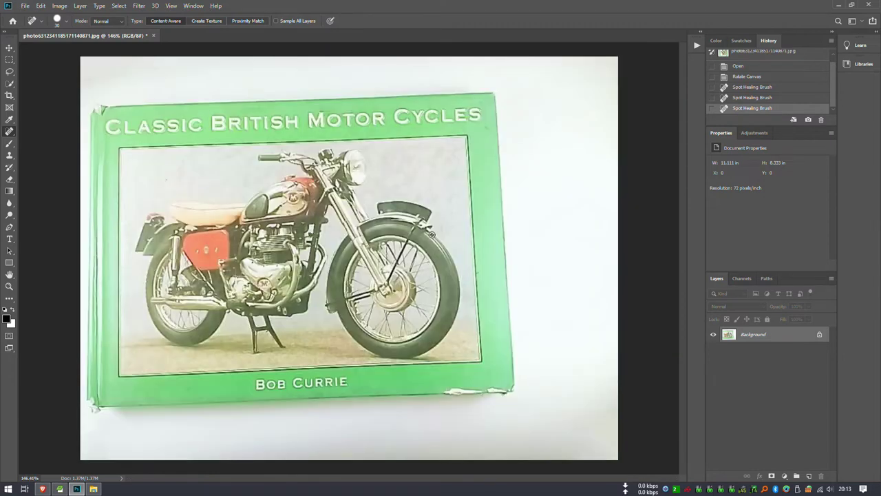
{"action": "scroll", "coordinate": [376, 229], "scroll_direction": "down", "scroll_amount": 1}
{"action": "scroll", "coordinate": [376, 228], "scroll_direction": "down", "scroll_amount": 1}
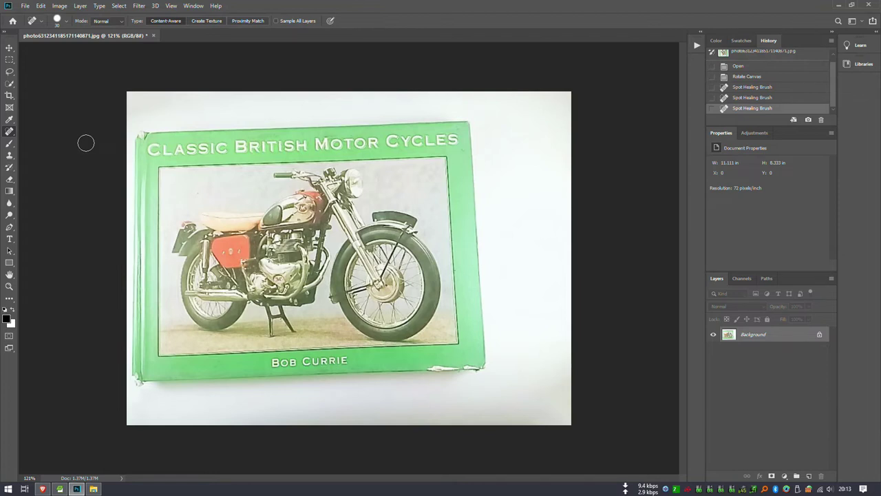
Crop outward past the left edge, adding a transparent strip beside the photo
{"action": "left_click", "coordinate": [10, 97]}
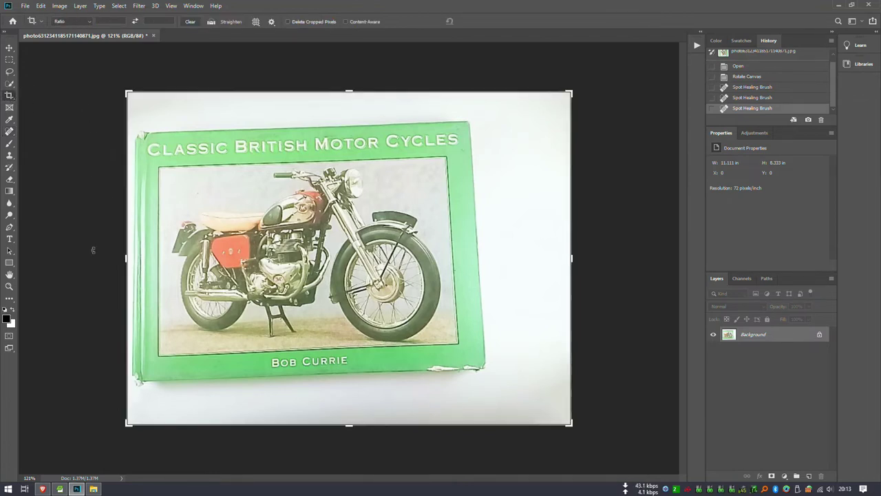
{"action": "left_click_drag", "start_coordinate": [126, 258], "coordinate": [51, 261]}
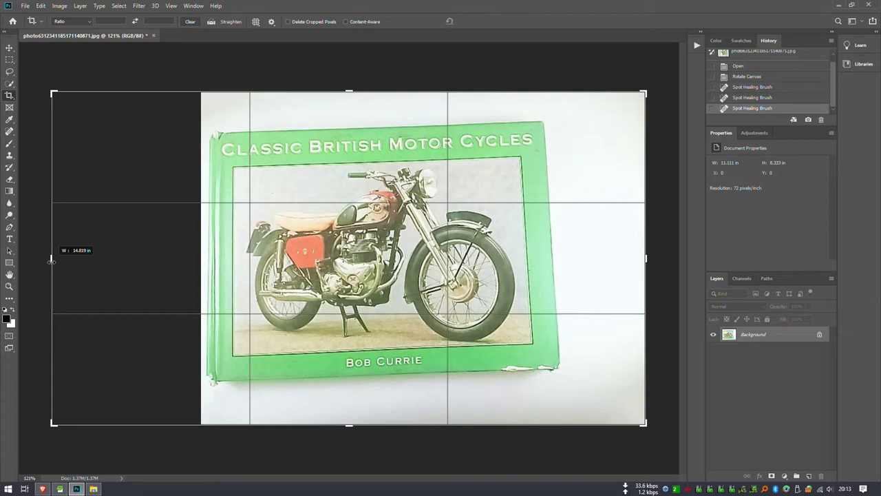
{"action": "left_click_drag", "start_coordinate": [51, 261], "coordinate": [51, 261]}
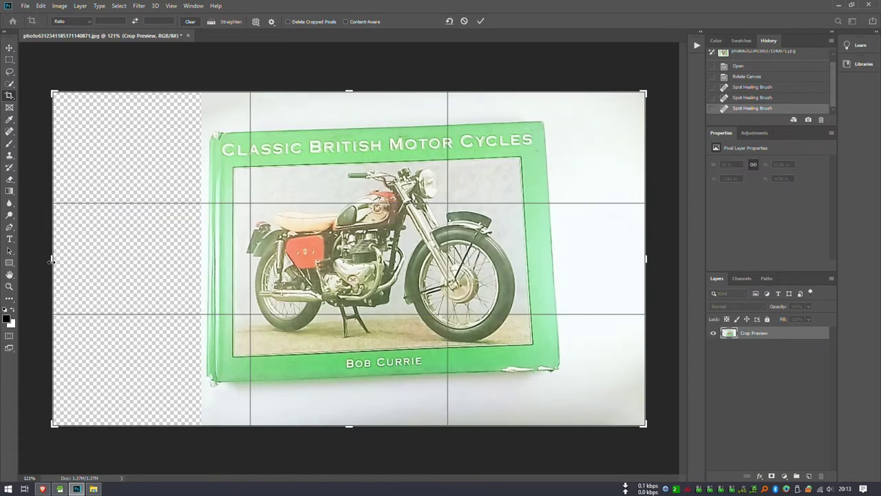
{"action": "left_click", "coordinate": [480, 20]}
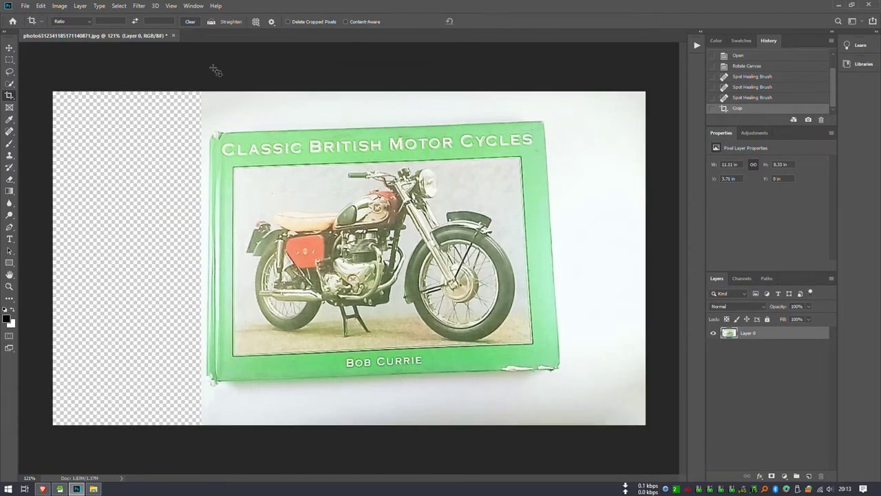
{"action": "left_click", "coordinate": [9, 60]}
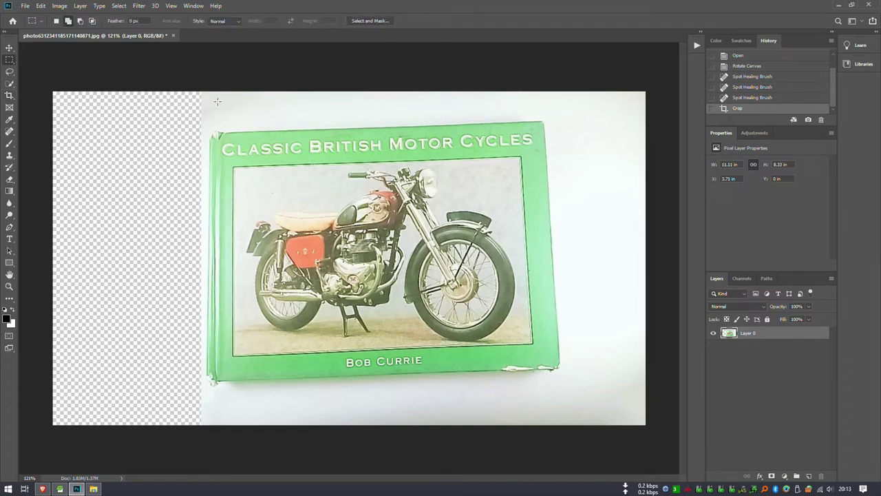
Content-aware scale a thin left-edge strip of the photo leftward to fill the empty area
{"action": "left_click_drag", "start_coordinate": [172, 81], "coordinate": [204, 441]}
{"action": "key", "text": "Right"}
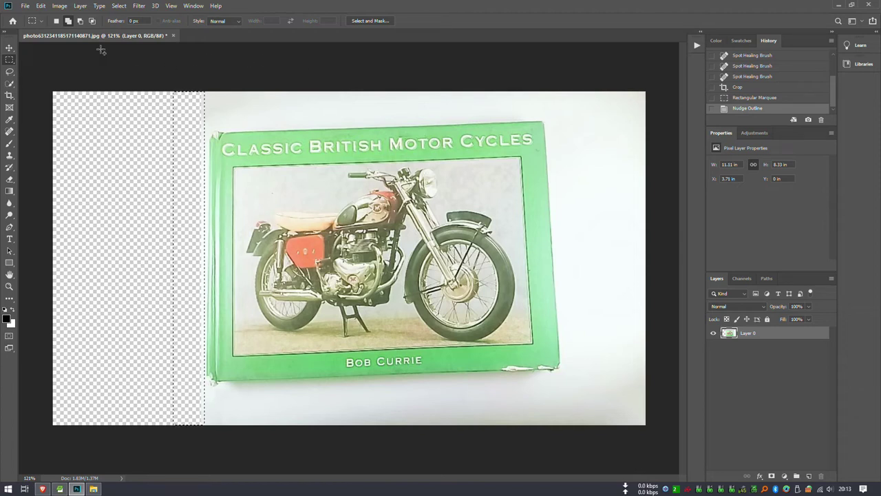
{"action": "left_click", "coordinate": [40, 7]}
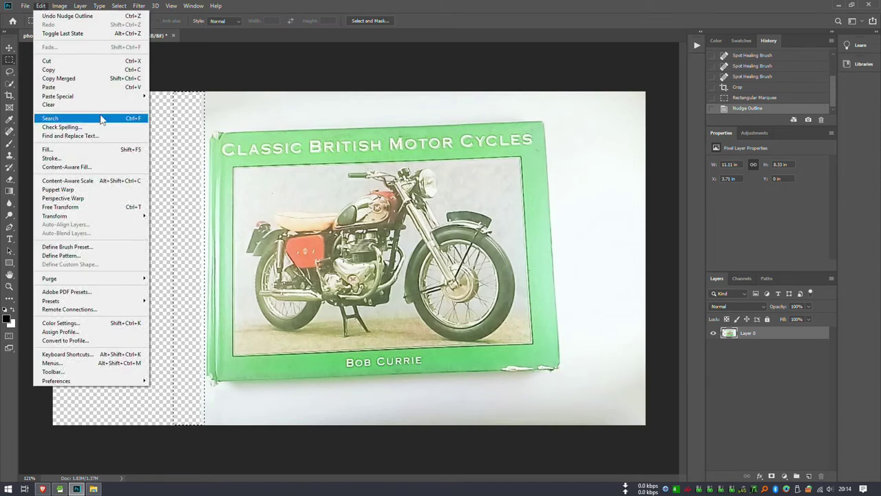
{"action": "left_click", "coordinate": [118, 182]}
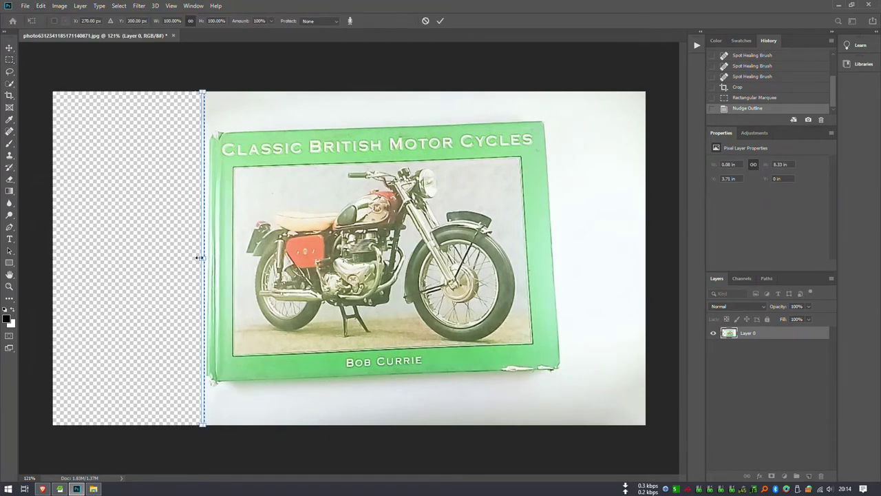
{"action": "left_click_drag", "start_coordinate": [199, 257], "coordinate": [53, 261]}
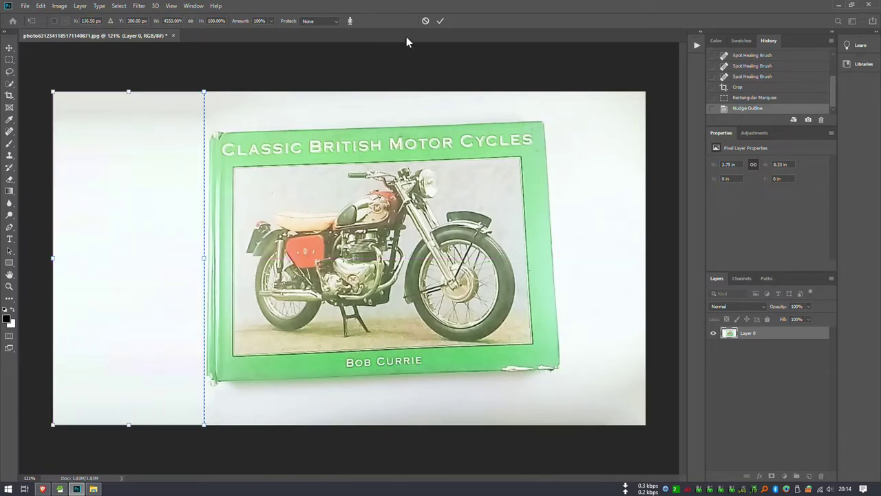
{"action": "left_click", "coordinate": [441, 20]}
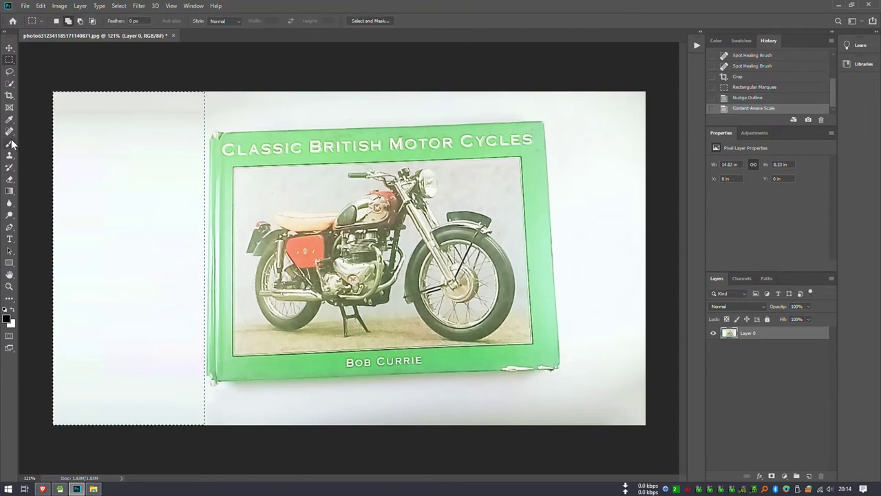
Deselect and spot-heal the top-left corner of the widened canvas
{"action": "key", "text": "ctrl+d"}
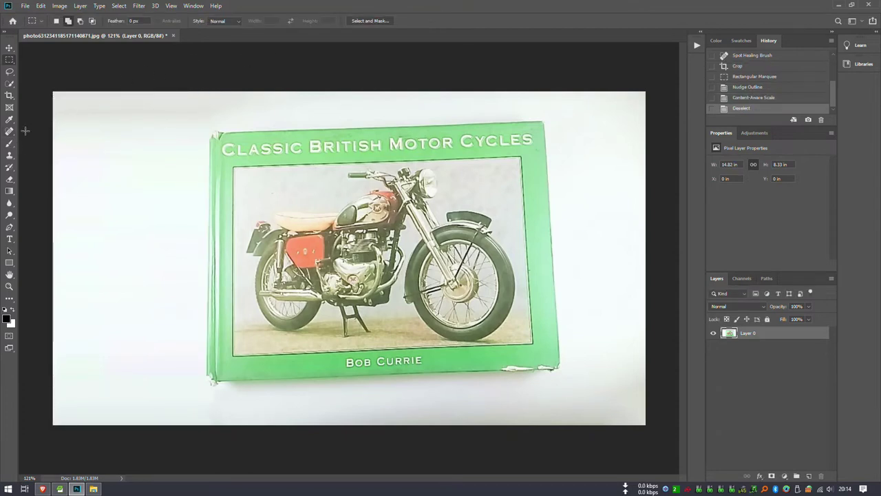
{"action": "left_click", "coordinate": [9, 132]}
{"action": "mouse_move", "coordinate": [58, 93]}
{"action": "left_mouse_down"}
{"action": "mouse_move", "coordinate": [50, 123]}
{"action": "mouse_move", "coordinate": [242, 104]}
{"action": "mouse_move", "coordinate": [124, 121]}
{"action": "mouse_move", "coordinate": [221, 100]}
{"action": "left_mouse_up"}
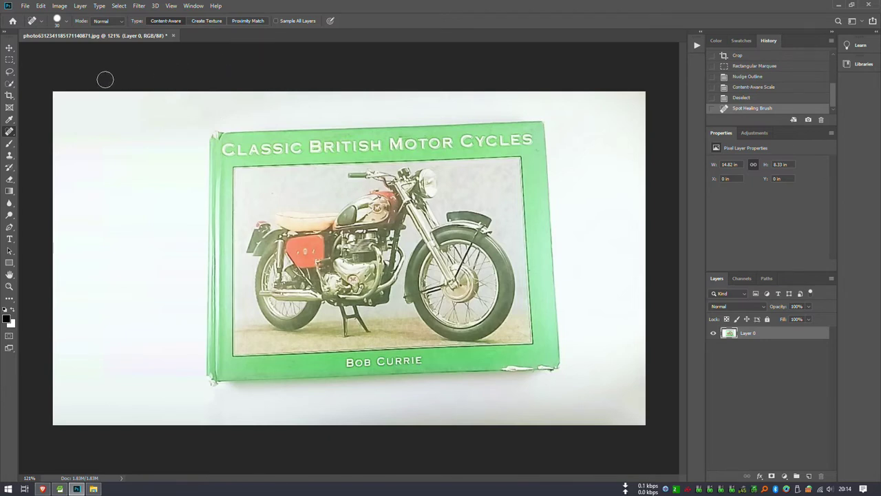
Check the image size (1067 × 600 px, 72 ppi) unchanged, then zoom out to fit
{"action": "left_click", "coordinate": [60, 7]}
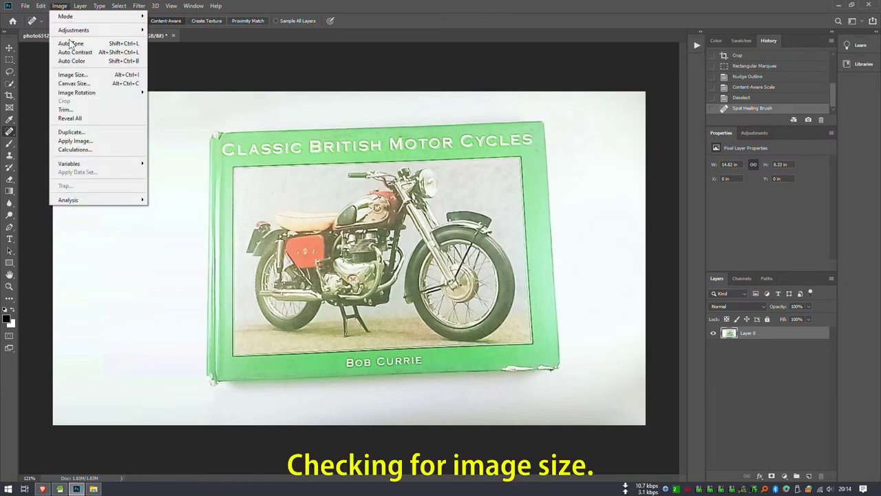
{"action": "left_click", "coordinate": [90, 74]}
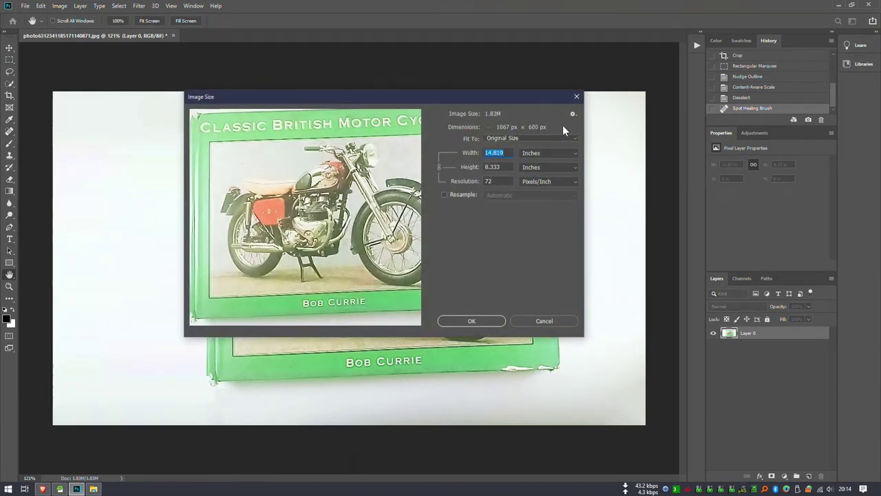
{"action": "left_click", "coordinate": [577, 97]}
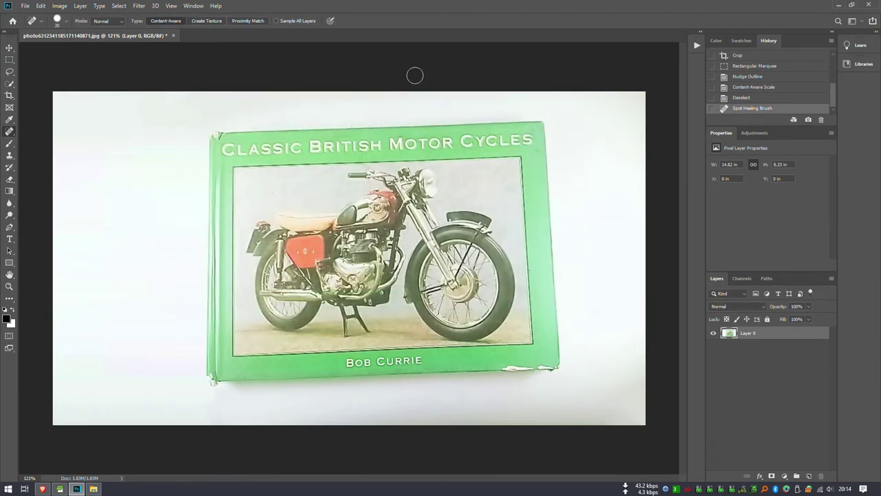
{"action": "scroll", "coordinate": [345, 262], "scroll_direction": "down", "scroll_amount": 1}
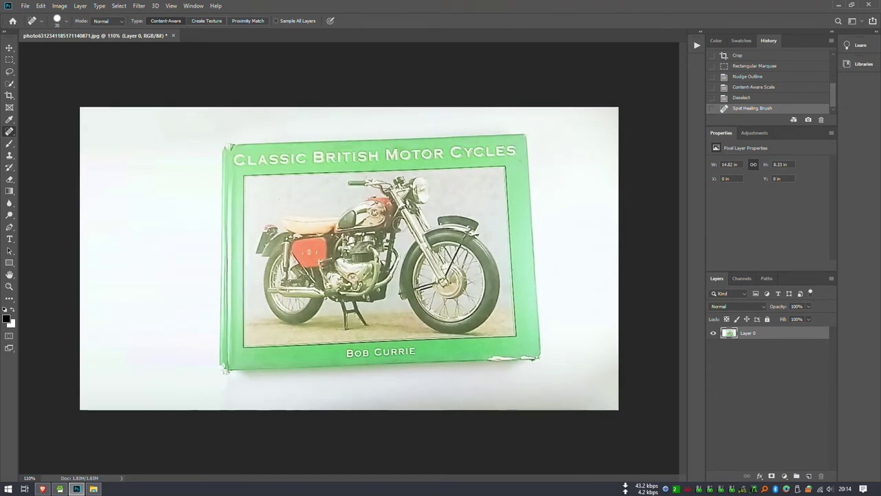
{"action": "scroll", "coordinate": [401, 224], "scroll_direction": "down", "scroll_amount": 1}
{"action": "scroll", "coordinate": [400, 224], "scroll_direction": "down", "scroll_amount": 1}
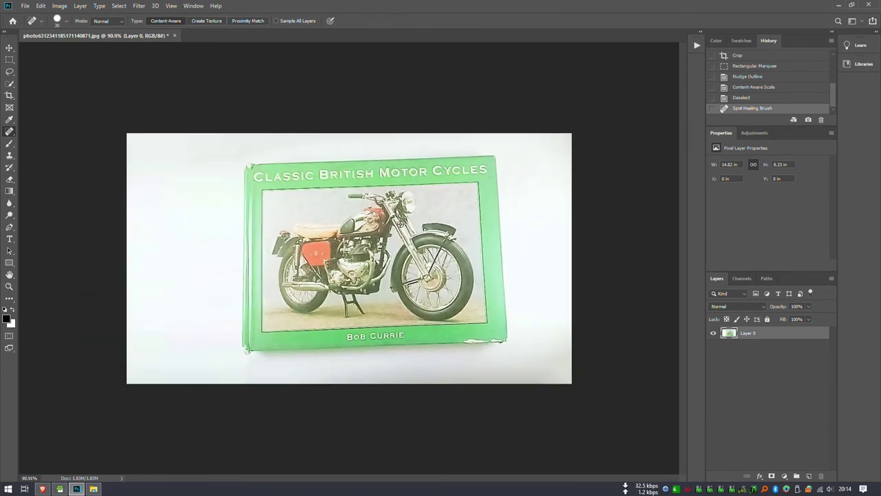
Crop outward at top and bottom, adding transparent bands above and below the photo
{"action": "left_click", "coordinate": [9, 95]}
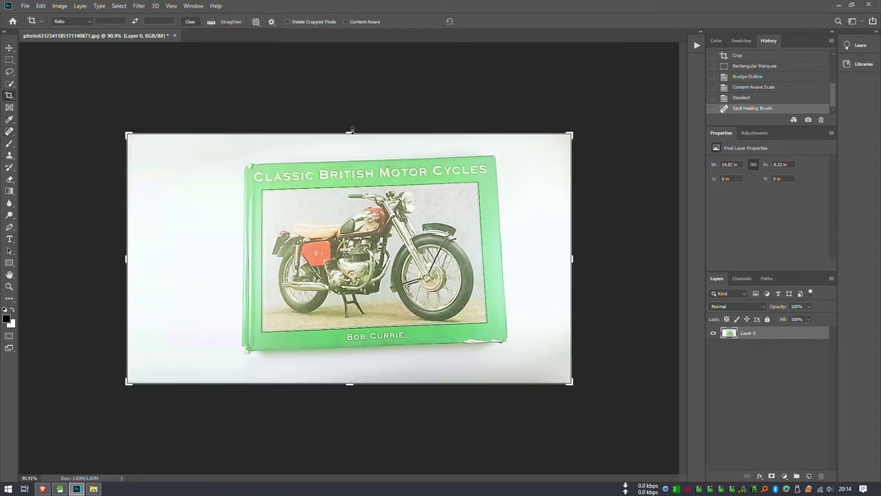
{"action": "left_click_drag", "start_coordinate": [351, 130], "coordinate": [352, 96]}
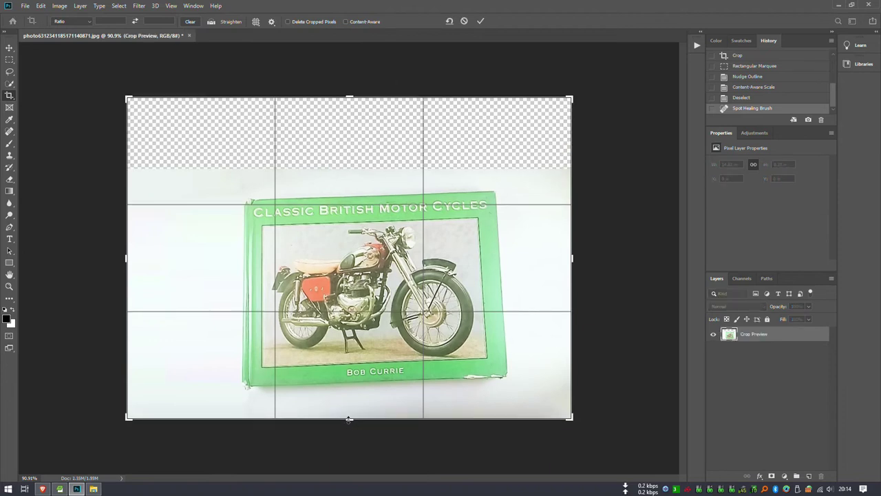
{"action": "left_click_drag", "start_coordinate": [349, 418], "coordinate": [349, 455]}
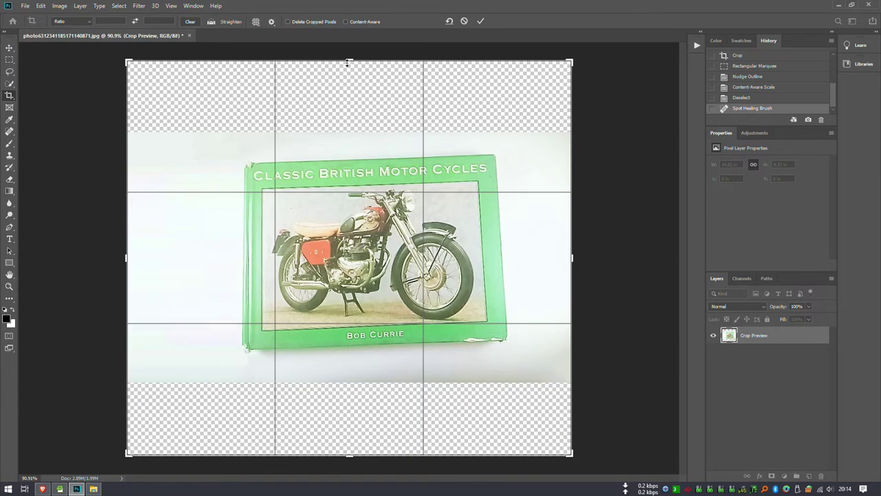
{"action": "left_click_drag", "start_coordinate": [350, 59], "coordinate": [350, 58]}
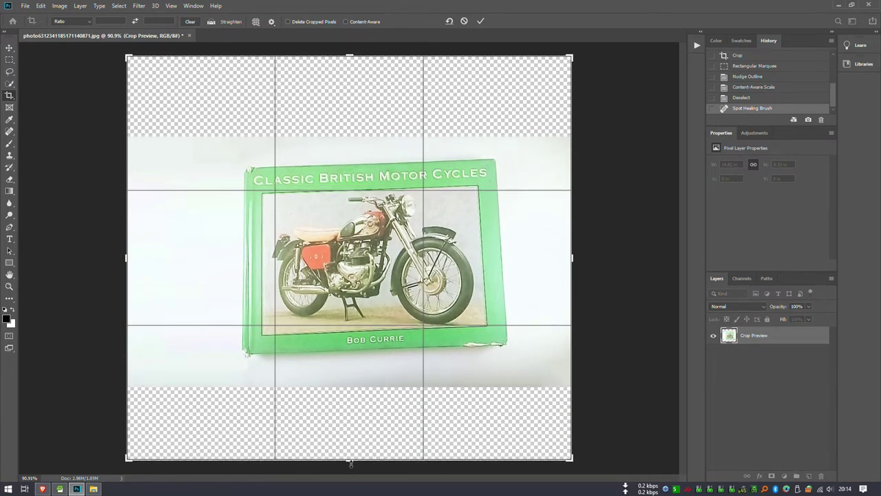
{"action": "left_click_drag", "start_coordinate": [351, 463], "coordinate": [351, 469]}
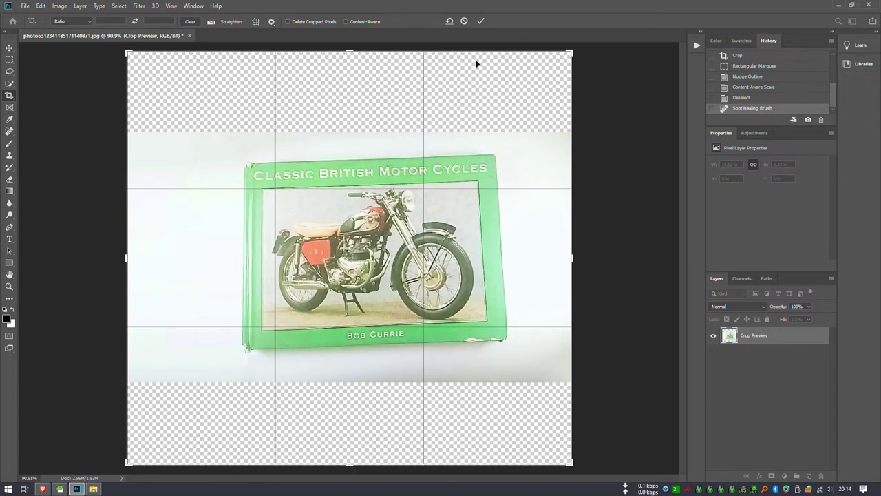
{"action": "left_click", "coordinate": [481, 22]}
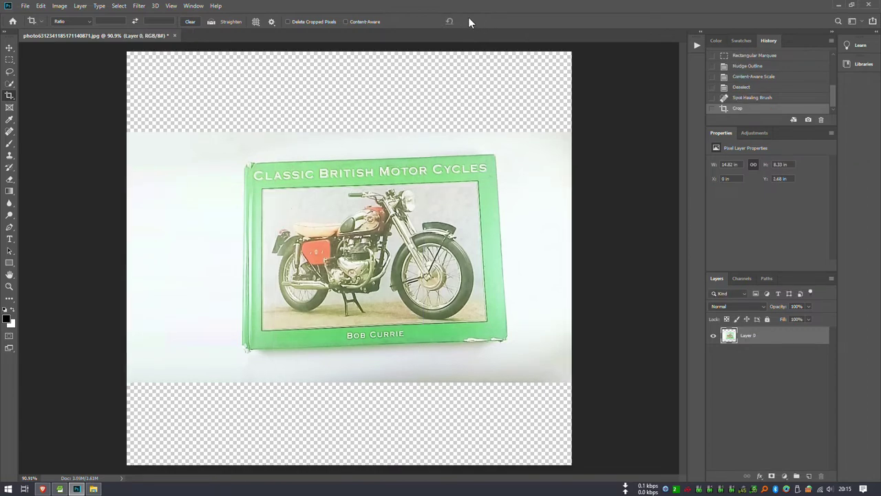
Content-aware scale the photo vertically to 9.03 in tall into the top and bottom bands
{"action": "left_click", "coordinate": [40, 7]}
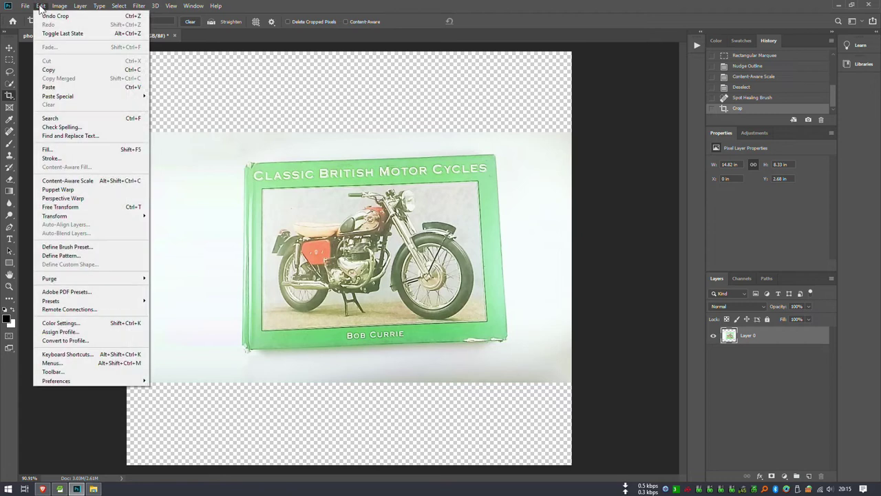
{"action": "left_click", "coordinate": [110, 181]}
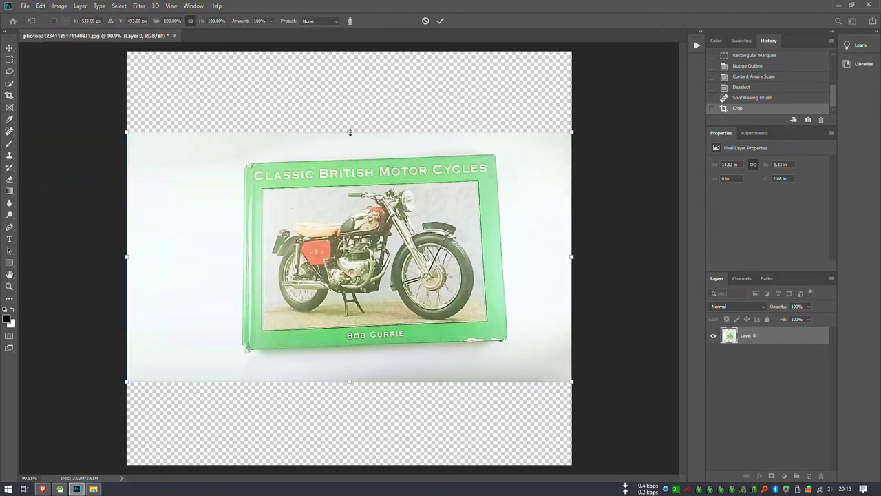
{"action": "left_click_drag", "start_coordinate": [350, 132], "coordinate": [346, 108]}
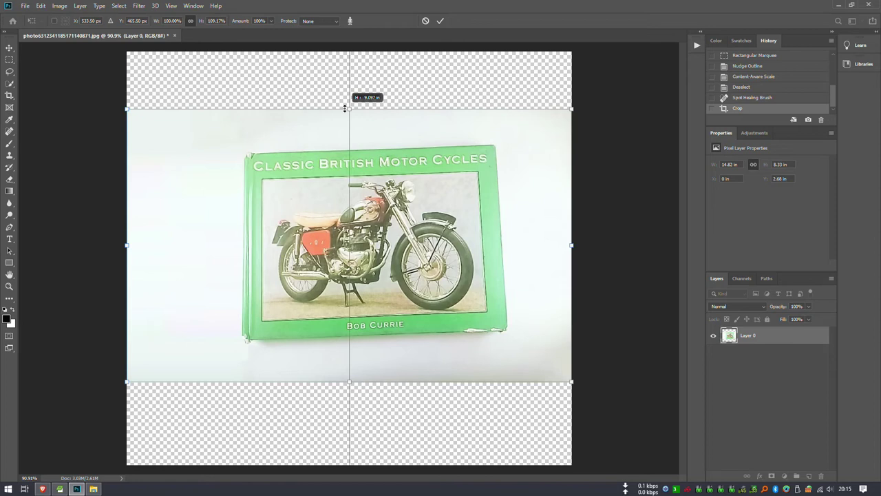
{"action": "left_click_drag", "start_coordinate": [345, 108], "coordinate": [347, 107]}
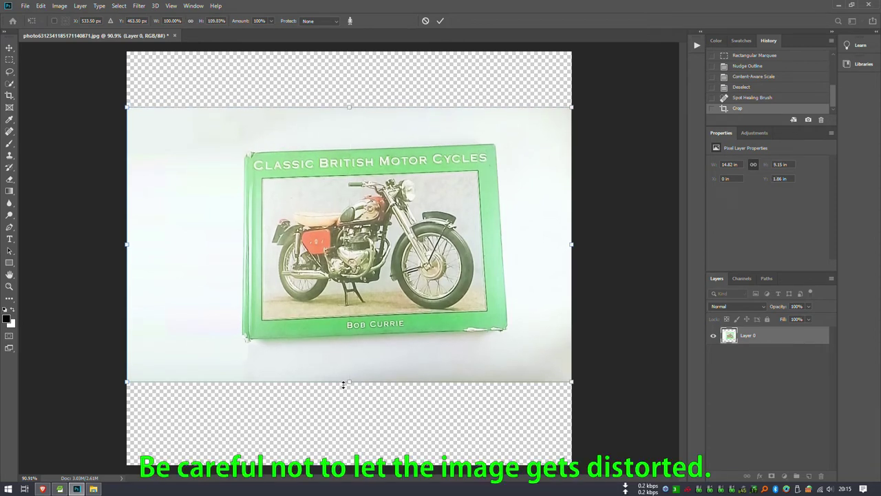
{"action": "mouse_move", "coordinate": [351, 382]}
{"action": "left_mouse_down"}
{"action": "mouse_move", "coordinate": [349, 397]}
{"action": "mouse_move", "coordinate": [347, 381]}
{"action": "left_mouse_up"}
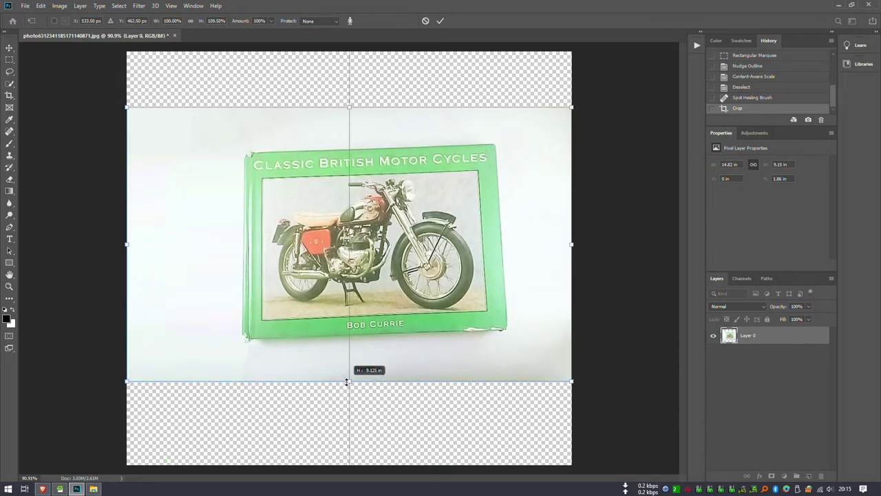
{"action": "left_click_drag", "start_coordinate": [347, 381], "coordinate": [347, 378]}
Commit the first stretch and start a second content-aware scale, pulling the bottom down
{"action": "left_click", "coordinate": [441, 21]}
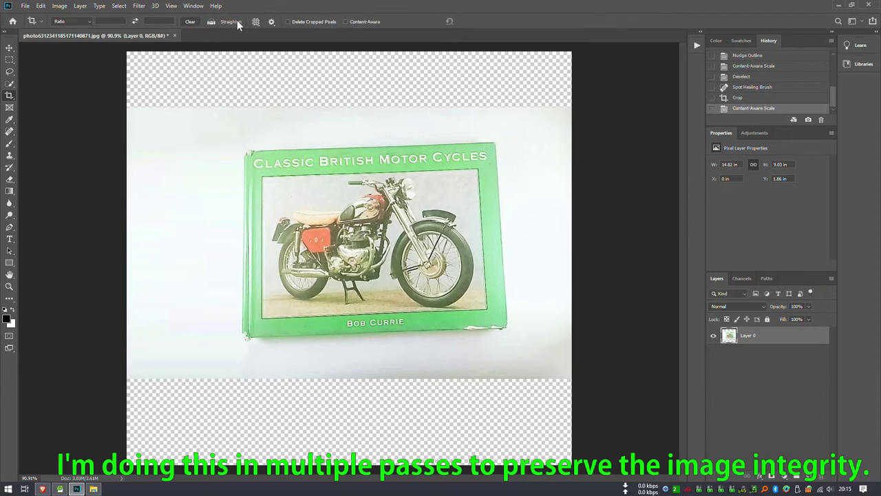
{"action": "left_click", "coordinate": [40, 6]}
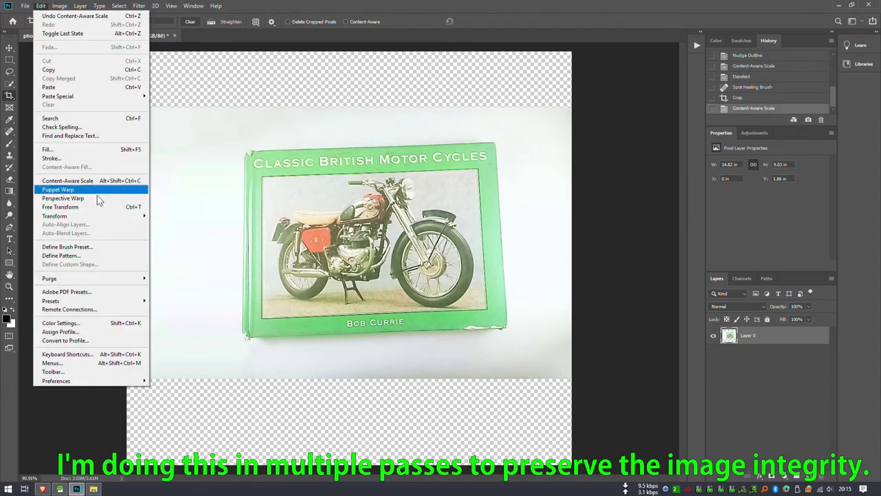
{"action": "left_click", "coordinate": [68, 180]}
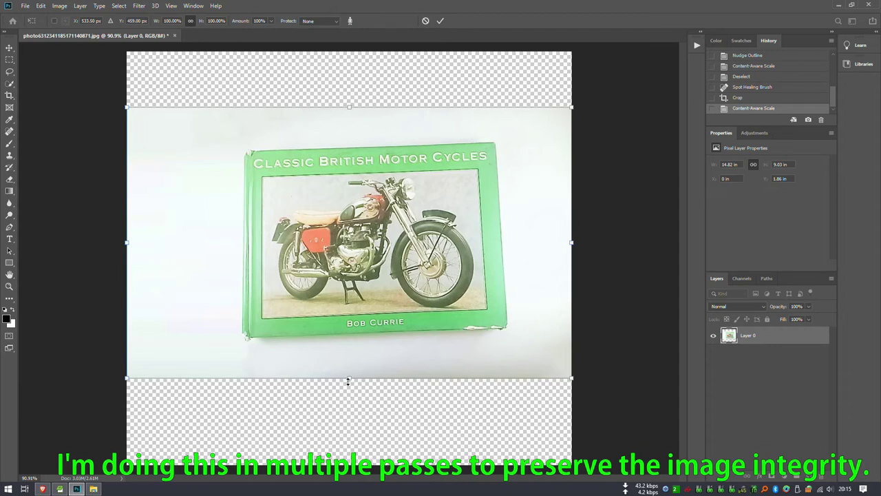
{"action": "left_click_drag", "start_coordinate": [347, 384], "coordinate": [347, 403]}
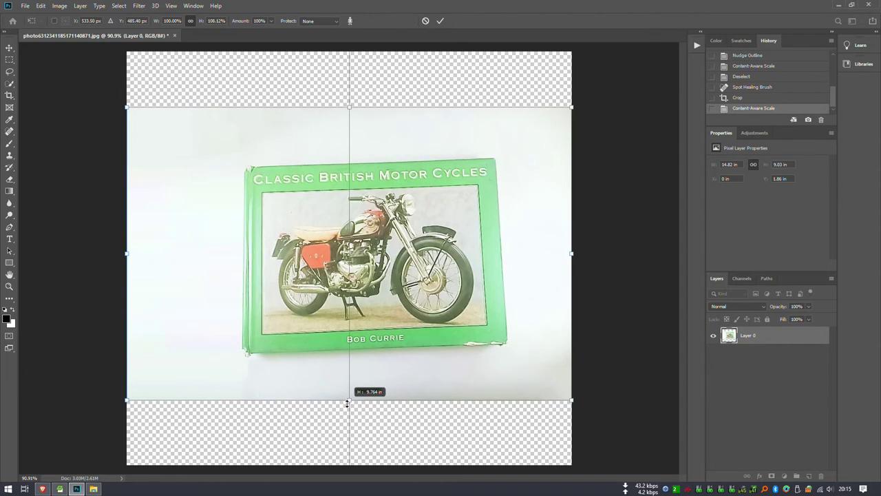
{"action": "left_click_drag", "start_coordinate": [347, 403], "coordinate": [348, 407]}
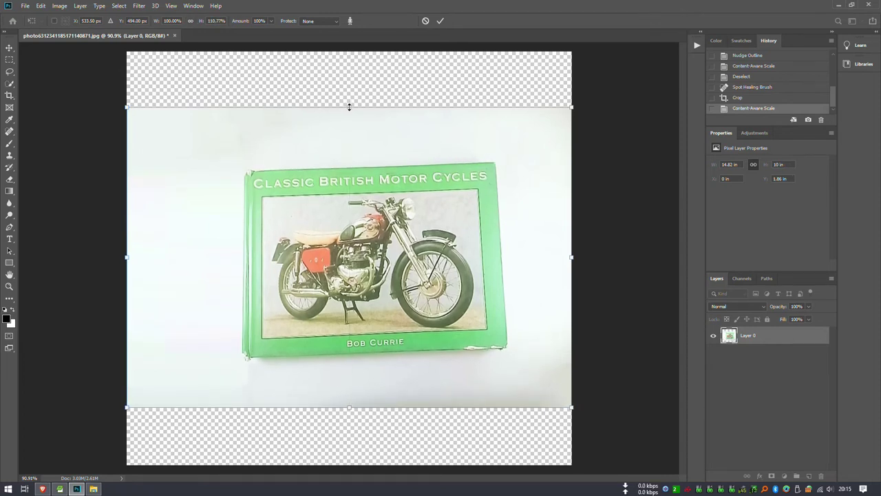
Stretch the top up and bottom toward the canvas edge, committing at 11.25 in tall
{"action": "left_click_drag", "start_coordinate": [349, 108], "coordinate": [350, 93]}
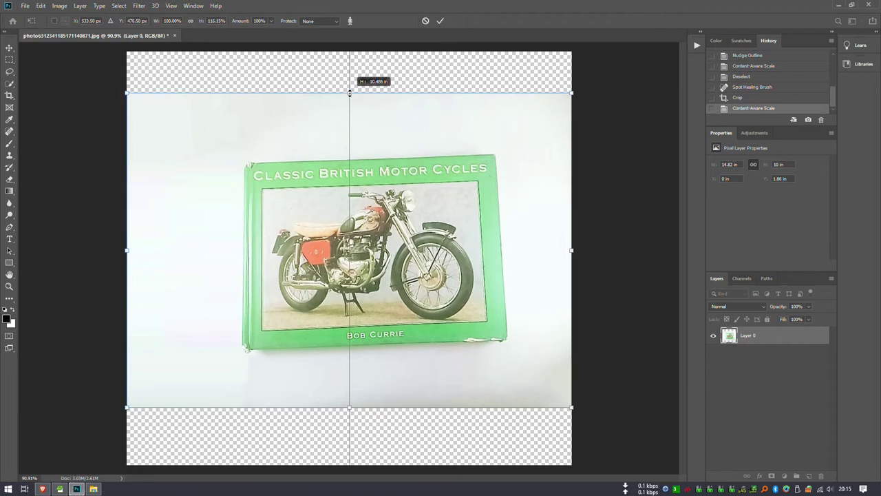
{"action": "left_click_drag", "start_coordinate": [350, 93], "coordinate": [349, 88]}
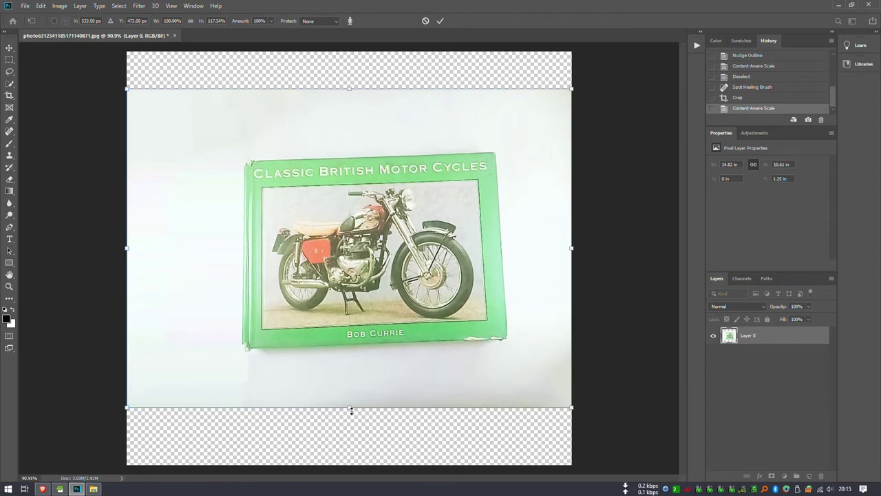
{"action": "left_click_drag", "start_coordinate": [351, 411], "coordinate": [352, 405]}
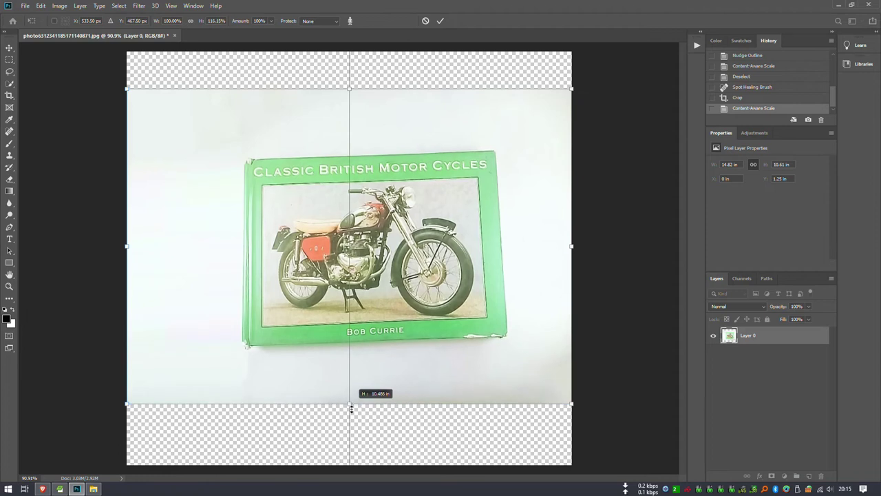
{"action": "left_click_drag", "start_coordinate": [351, 408], "coordinate": [349, 424]}
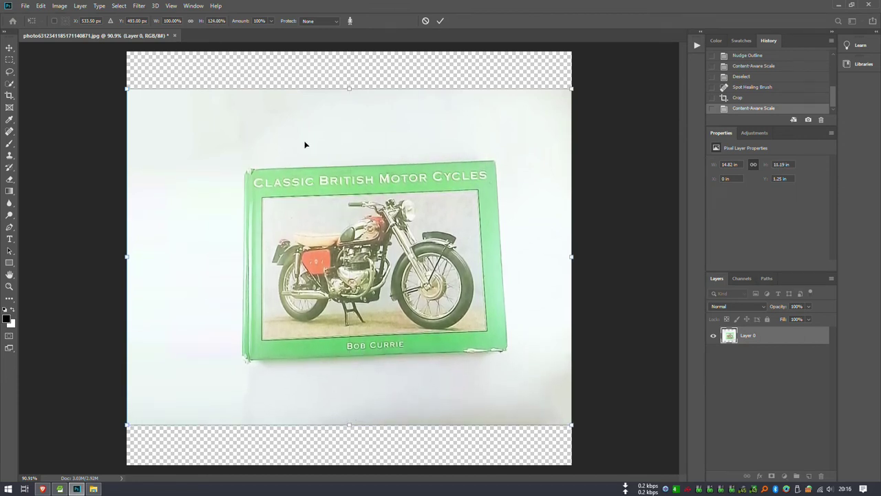
{"action": "left_click_drag", "start_coordinate": [347, 91], "coordinate": [349, 87]}
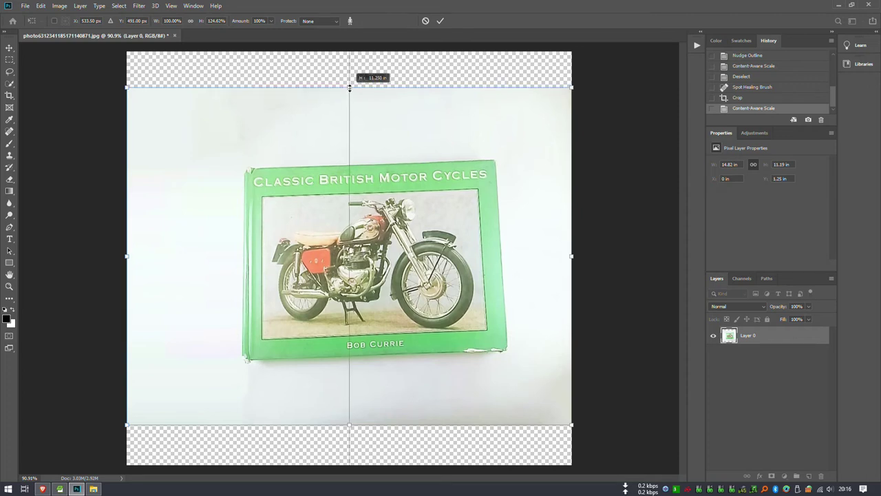
{"action": "left_click", "coordinate": [441, 21]}
Content-aware scale the photo to 13.76 in tall, filling both transparent strips
{"action": "left_click", "coordinate": [42, 5]}
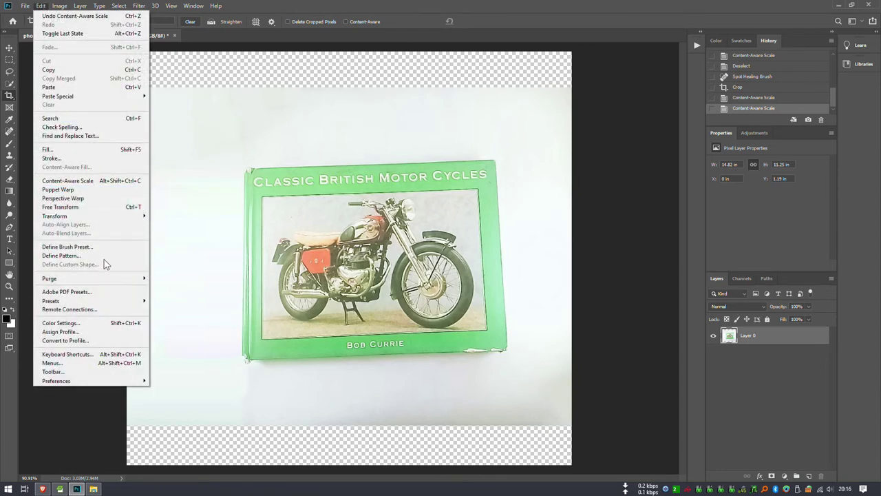
{"action": "left_click", "coordinate": [69, 180]}
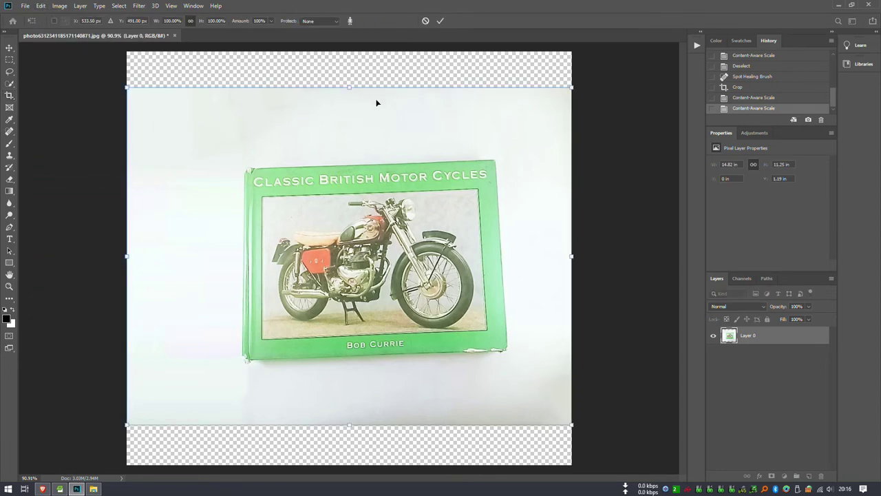
{"action": "left_click_drag", "start_coordinate": [351, 85], "coordinate": [350, 52]}
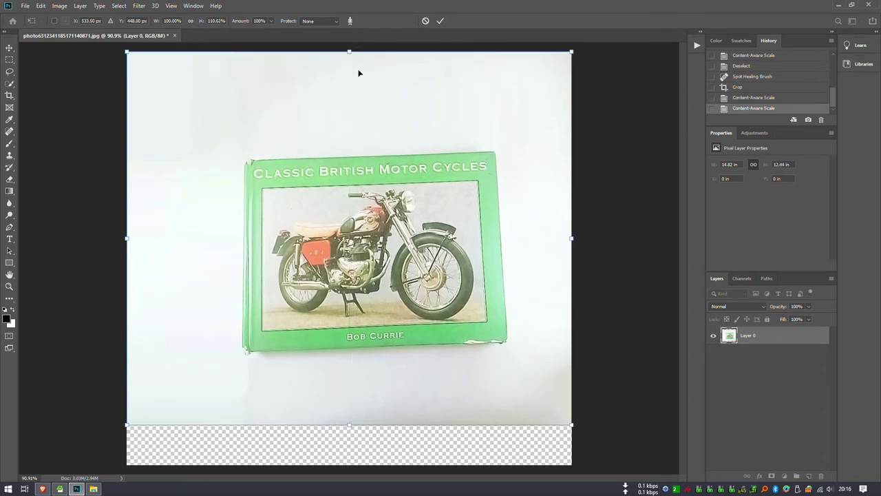
{"action": "left_click_drag", "start_coordinate": [349, 430], "coordinate": [350, 465]}
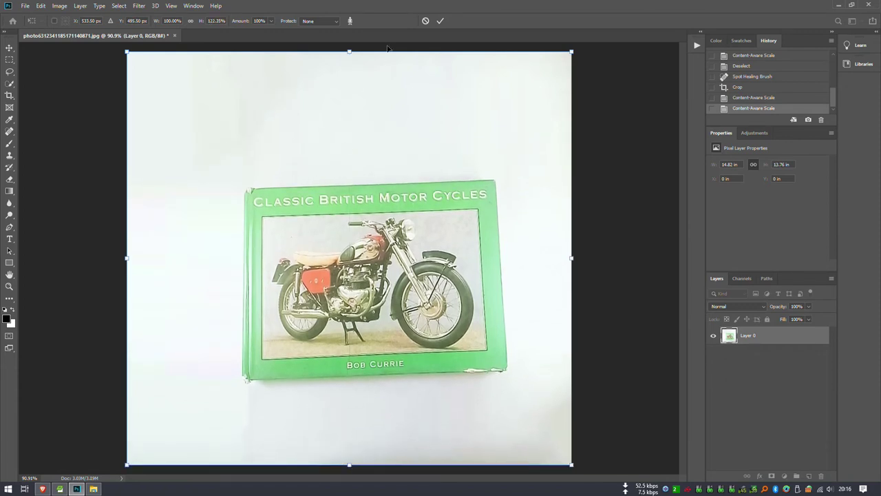
{"action": "left_click", "coordinate": [445, 22]}
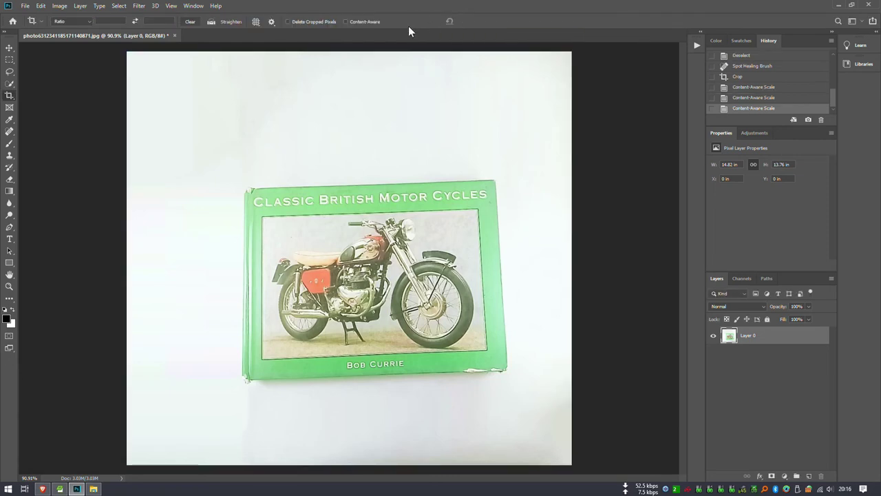
{"action": "left_click", "coordinate": [57, 5]}
{"action": "left_click", "coordinate": [97, 77]}
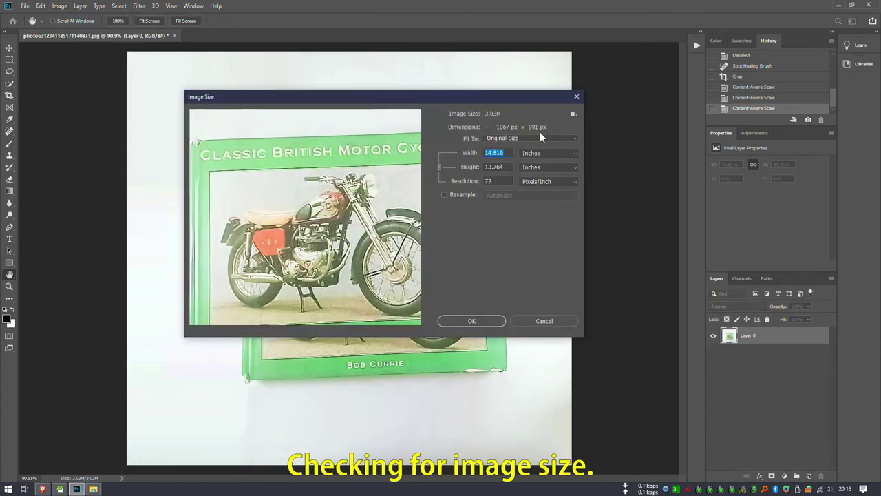
{"action": "left_click", "coordinate": [577, 97]}
{"action": "key", "text": "c"}
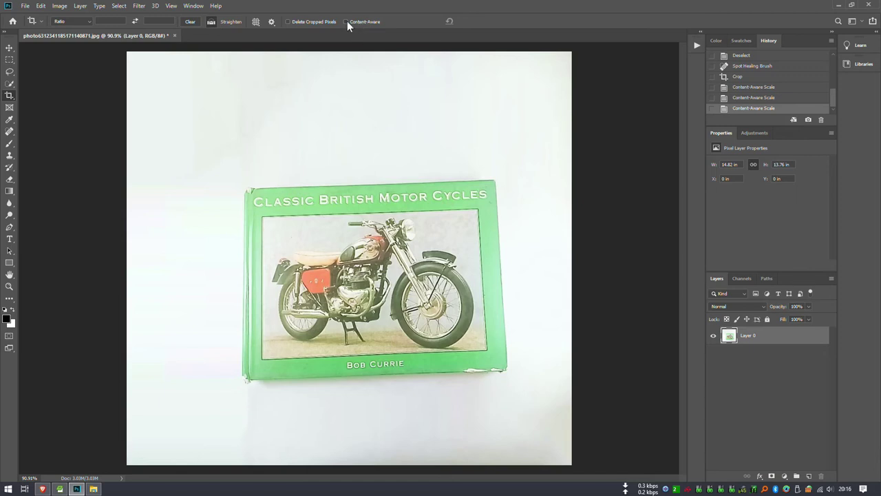
Straighten the cover about 2° with a content-aware crop along the book's top edge
{"action": "left_click_drag", "start_coordinate": [301, 187], "coordinate": [458, 183]}
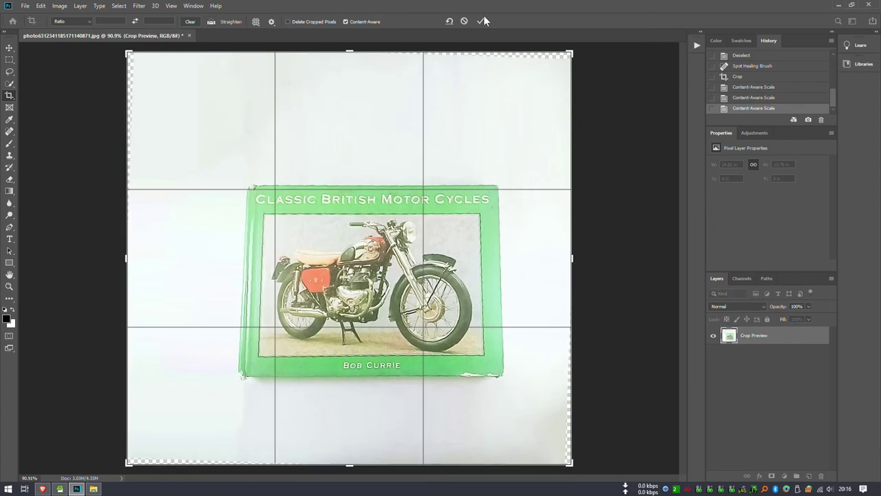
{"action": "left_click", "coordinate": [483, 19]}
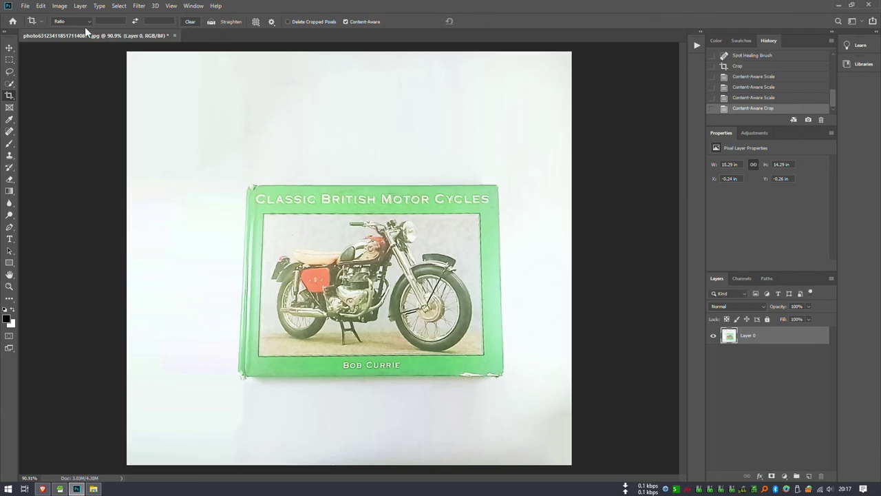
{"action": "left_click", "coordinate": [24, 7]}
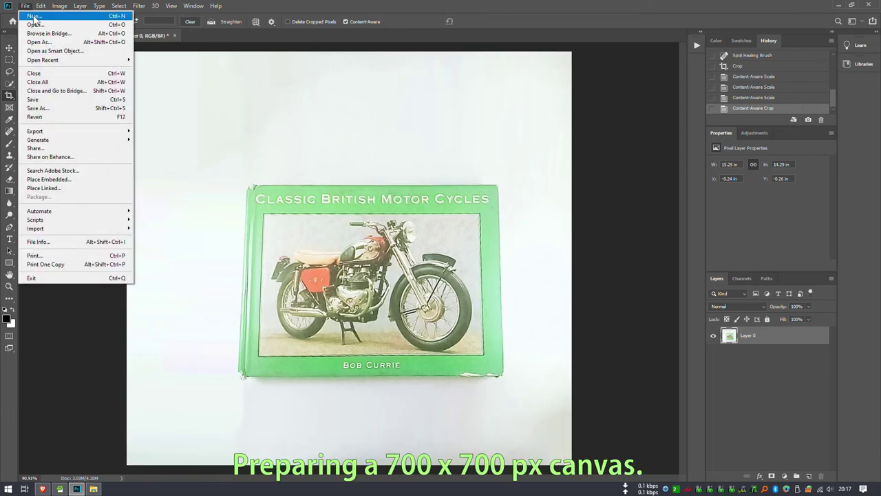
Create a blank 700 × 700 px document from the recent preset, then return to the book photo
{"action": "left_click", "coordinate": [33, 16]}
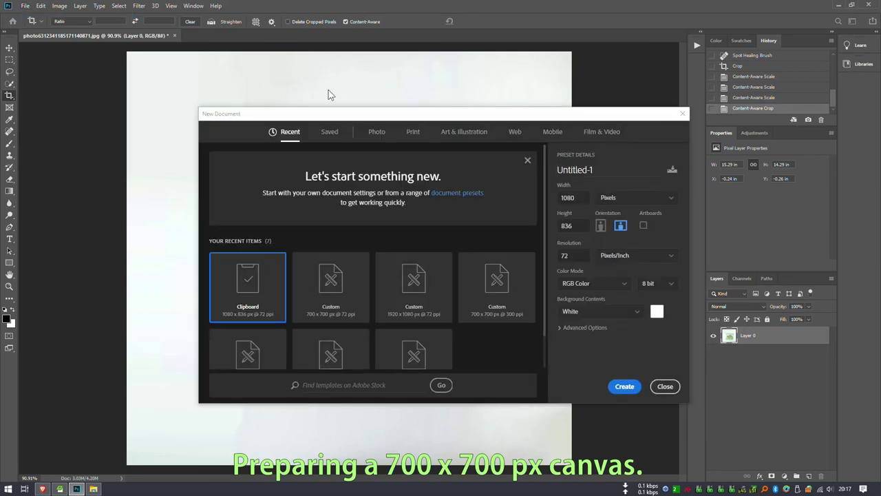
{"action": "left_click", "coordinate": [320, 284]}
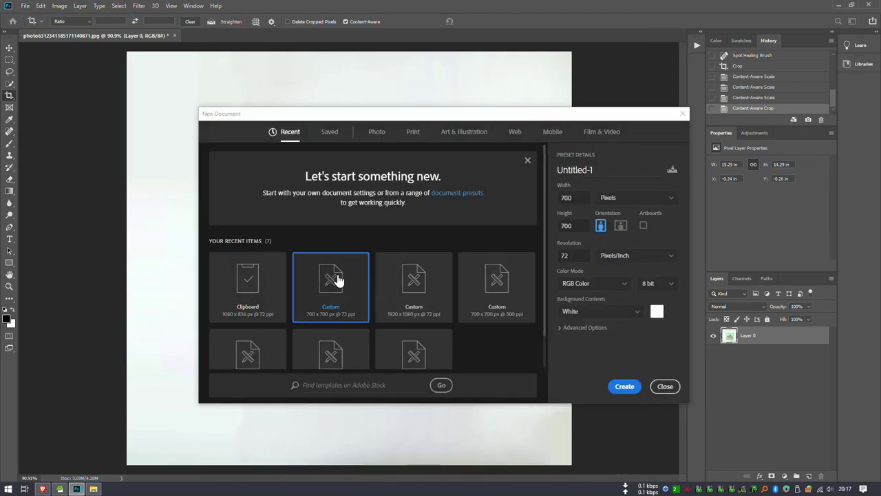
{"action": "left_click", "coordinate": [622, 390]}
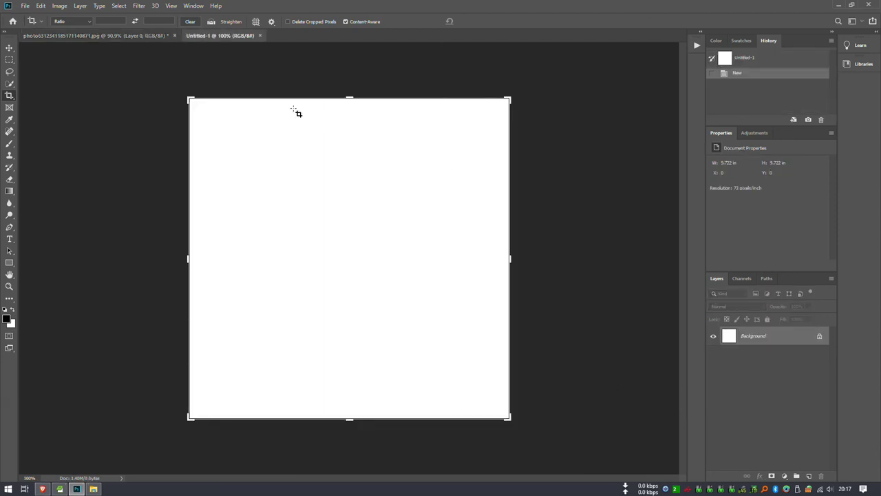
{"action": "left_click", "coordinate": [136, 36]}
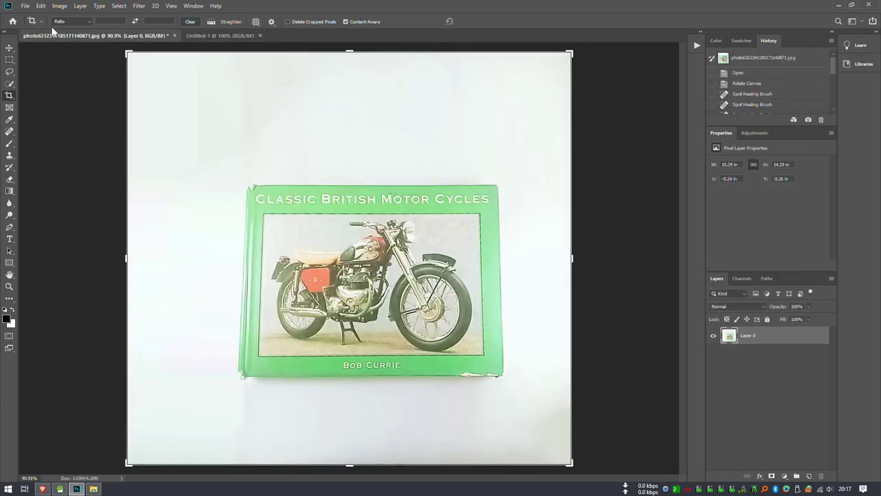
Select all of the book photo, copy it, and switch to the Untitled-1 document
{"action": "left_click", "coordinate": [117, 6]}
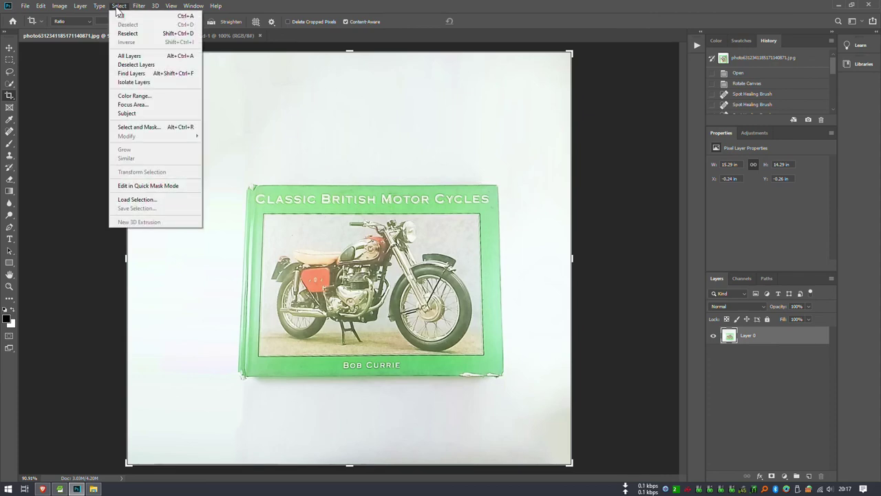
{"action": "left_click", "coordinate": [126, 17]}
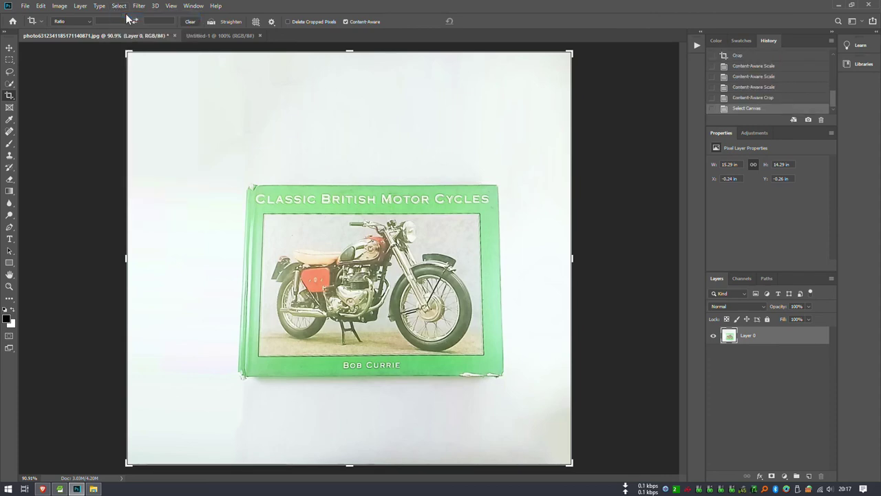
{"action": "left_click", "coordinate": [41, 6]}
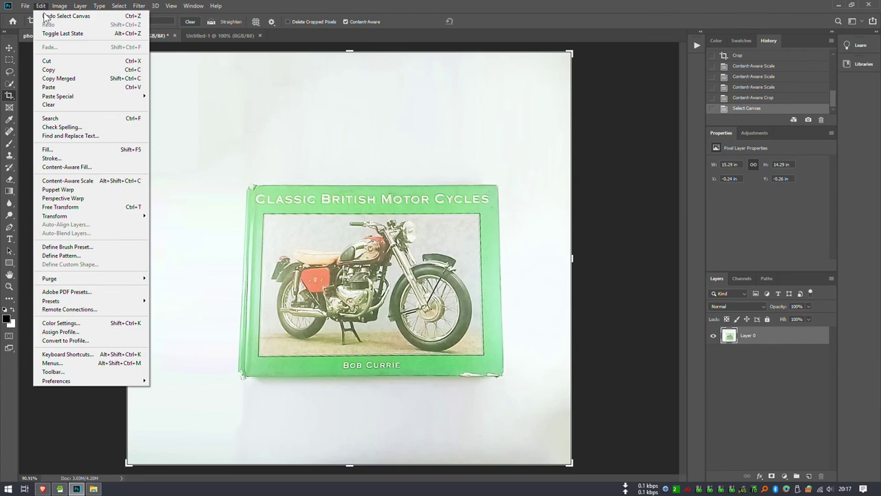
{"action": "left_click", "coordinate": [62, 69]}
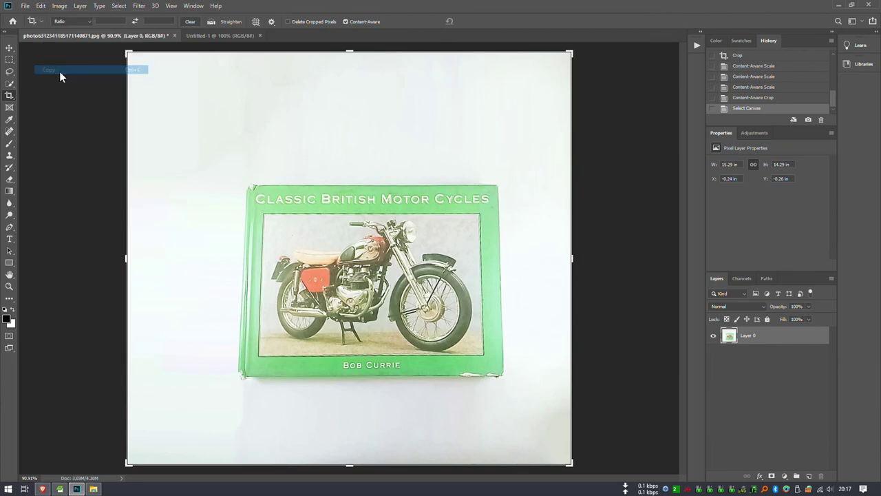
{"action": "left_click", "coordinate": [201, 35]}
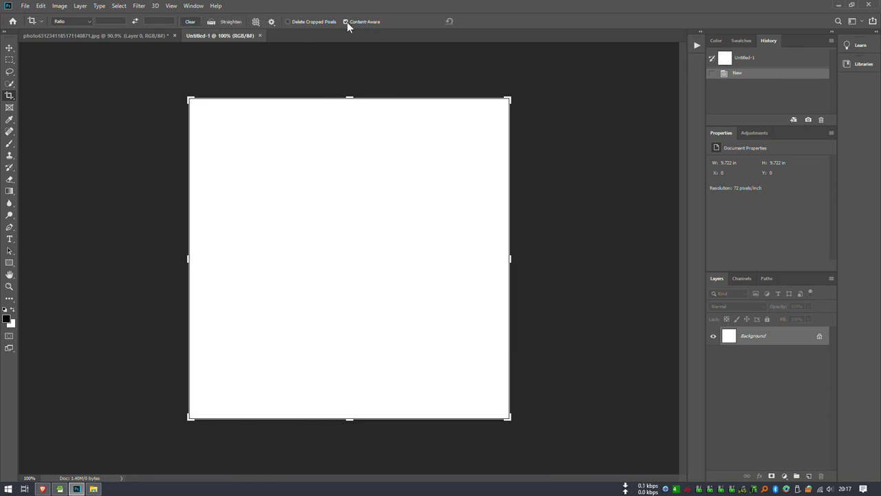
Paste the photo in place as Layer 1, nudge it left and up to centre the cover, and commit the crop
{"action": "left_click", "coordinate": [39, 7]}
{"action": "mouse_move", "coordinate": [58, 96]}
{"action": "left_click", "coordinate": [180, 104]}
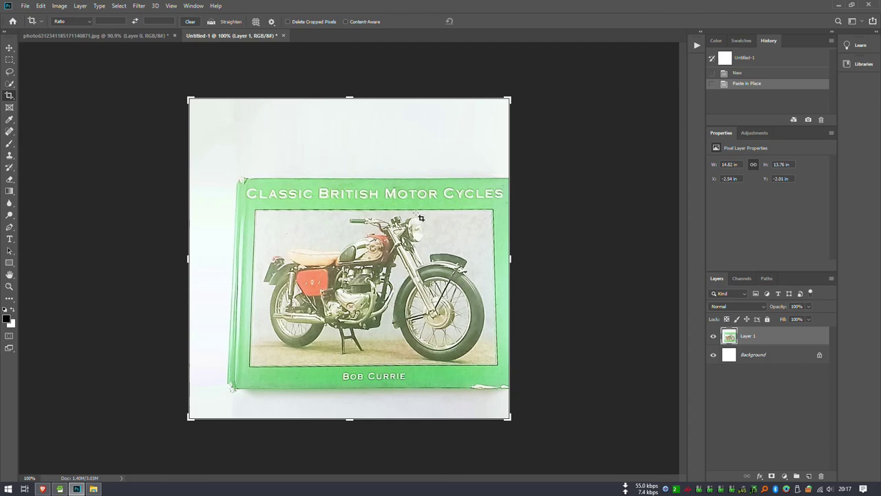
{"action": "left_click_drag", "start_coordinate": [448, 216], "coordinate": [446, 215]}
{"action": "key", "text": "Left"}
{"action": "key", "text": "Left"}
{"action": "key", "text": "Left"}
{"action": "key", "text": "Left"}
{"action": "key", "text": "Left"}
{"action": "key", "text": "Left"}
{"action": "key", "text": "Left"}
{"action": "key", "text": "Left"}
{"action": "key", "text": "Left"}
{"action": "key", "text": "Left"}
{"action": "key", "text": "Left"}
{"action": "key", "text": "Left"}
{"action": "key", "text": "Left"}
{"action": "key", "text": "Left"}
{"action": "key", "text": "Left"}
{"action": "key", "text": "Up"}
{"action": "key", "text": "Up"}
{"action": "key", "text": "Up"}
{"action": "key", "text": "Up"}
{"action": "key", "text": "Up"}
{"action": "key", "text": "Up"}
{"action": "key", "text": "Up"}
{"action": "key", "text": "Up"}
{"action": "key", "text": "Up"}
{"action": "key", "text": "Up"}
{"action": "key", "text": "Up"}
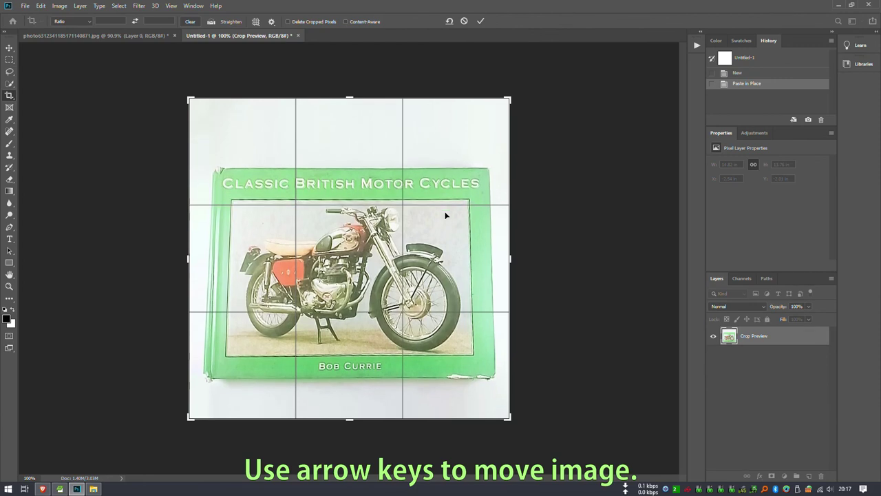
{"action": "key", "text": "Up"}
{"action": "key", "text": "Up"}
{"action": "key", "text": "Up"}
{"action": "key", "text": "Up"}
{"action": "key", "text": "Up"}
{"action": "key", "text": "Up"}
{"action": "key", "text": "Up"}
{"action": "key", "text": "Up"}
{"action": "key", "text": "Up"}
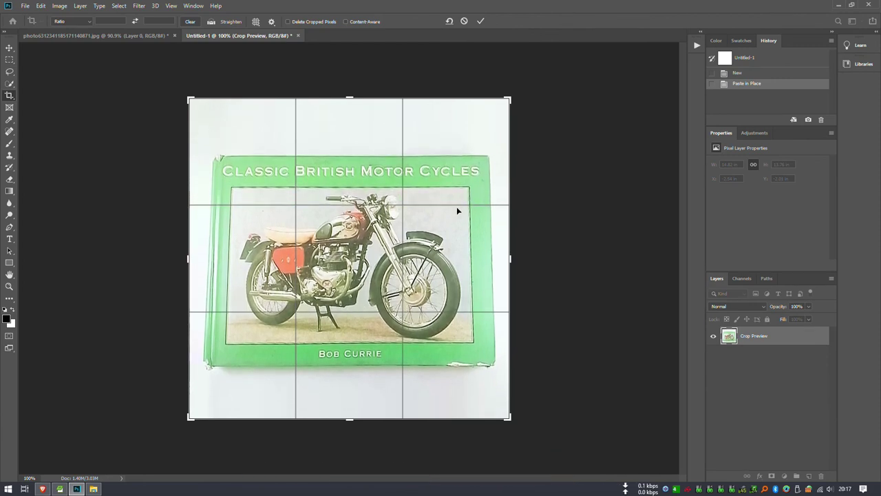
{"action": "key", "text": "Up"}
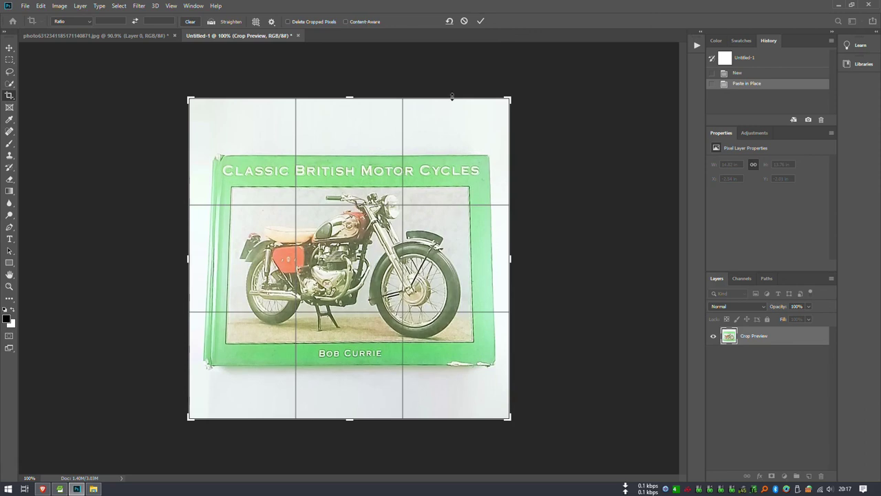
{"action": "left_click", "coordinate": [481, 21]}
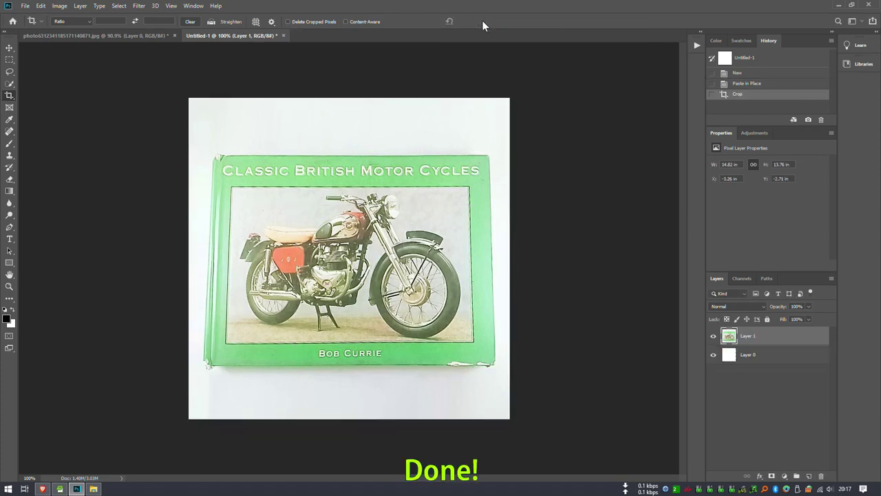